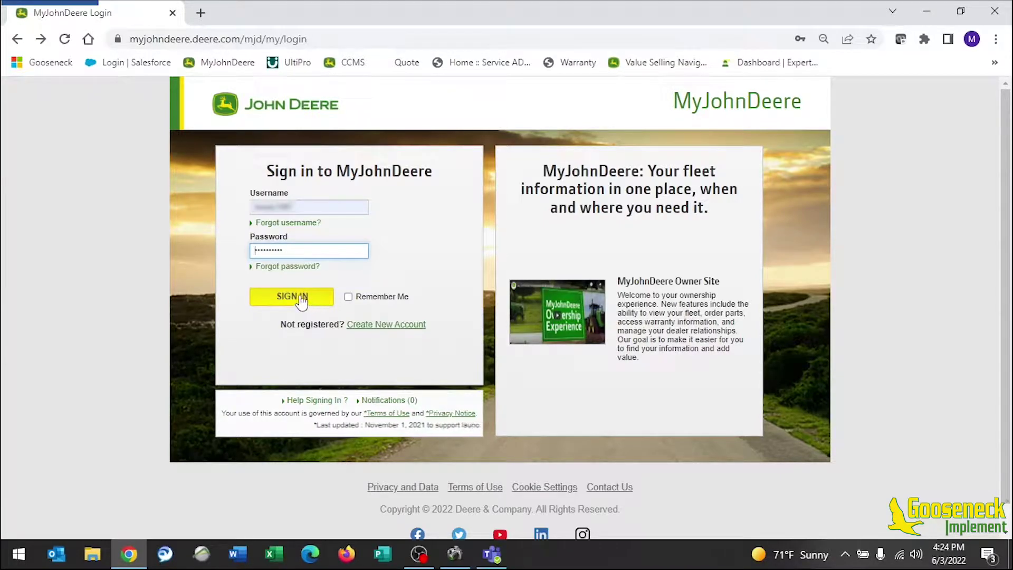
Step: Sign in to the MyJohnDeere account and open the Operations Center map
click(302, 298)
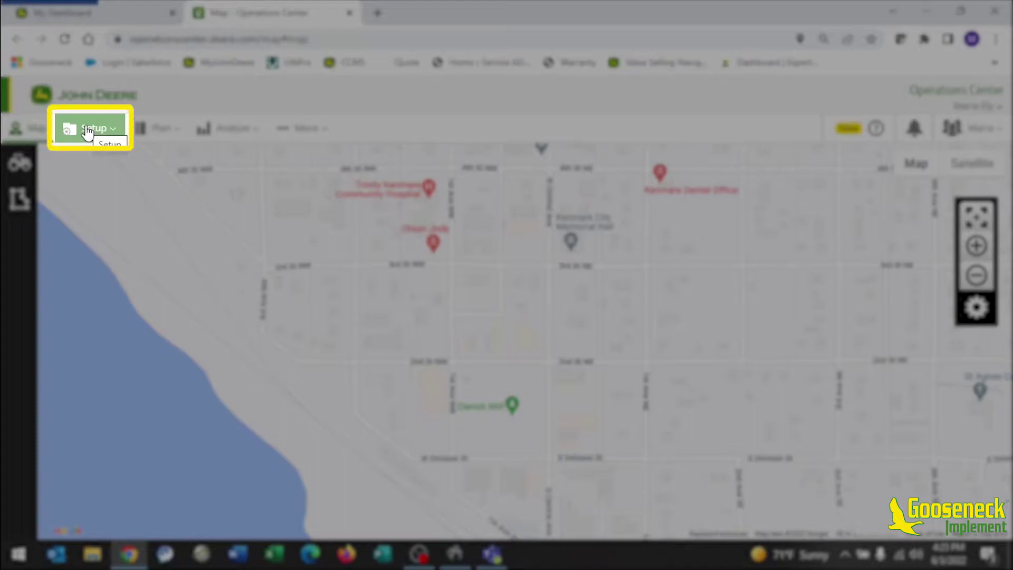
Step: Open the Land page from the Setup menu to list the fields
click(88, 132)
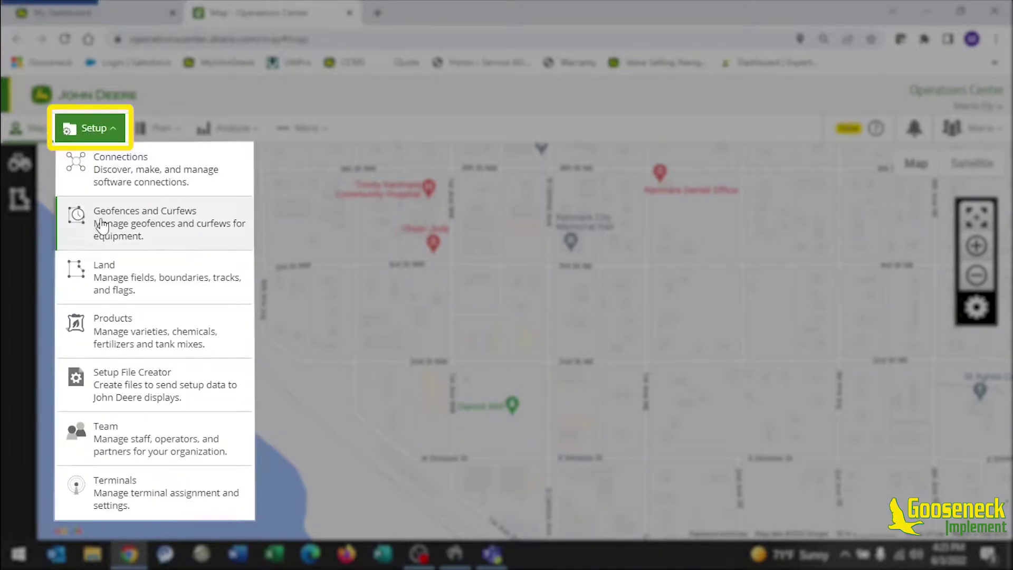
click(114, 284)
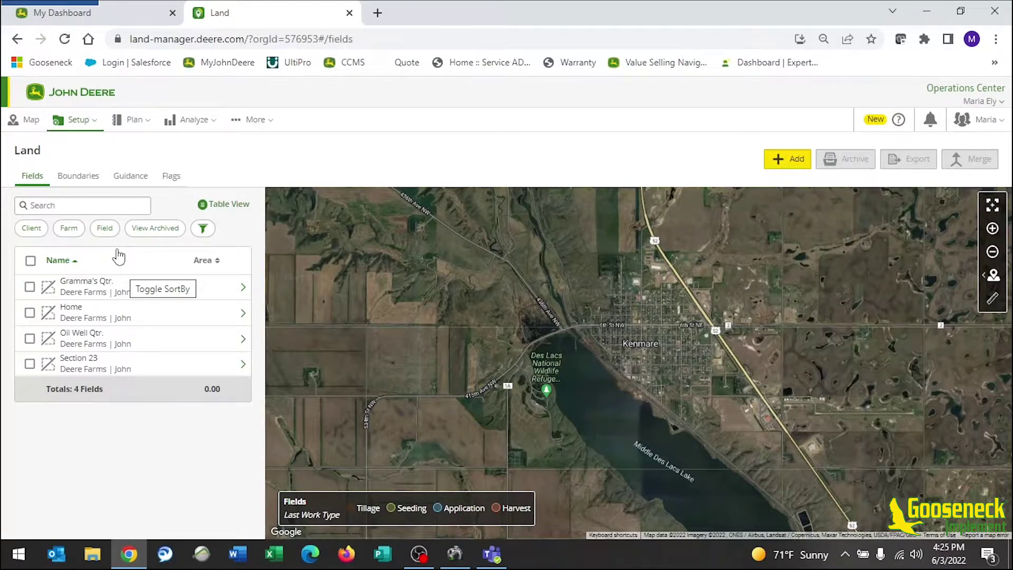
Step: Start a new Gramma's Qtr. boundary created from a previous operation
click(116, 290)
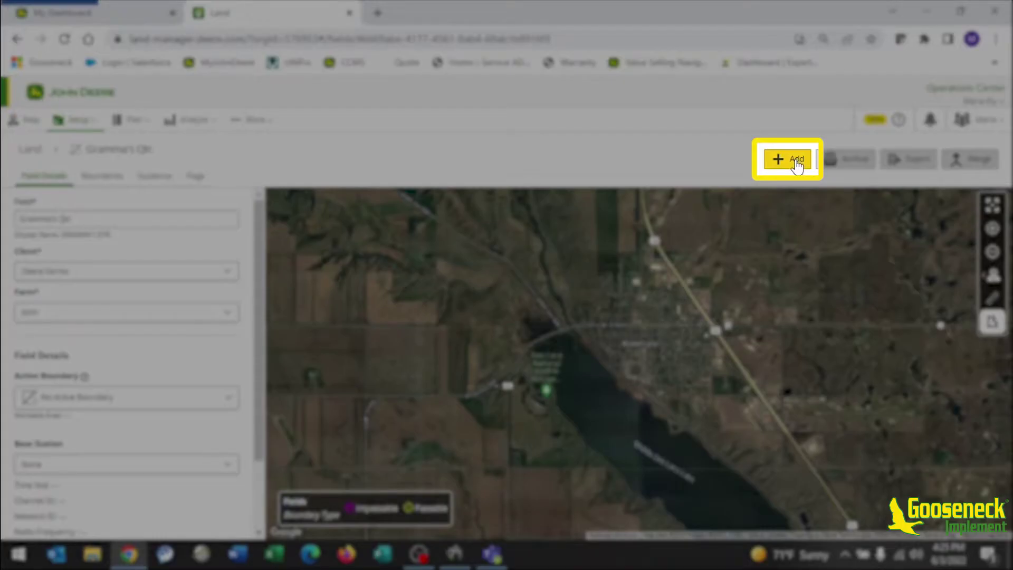
click(795, 161)
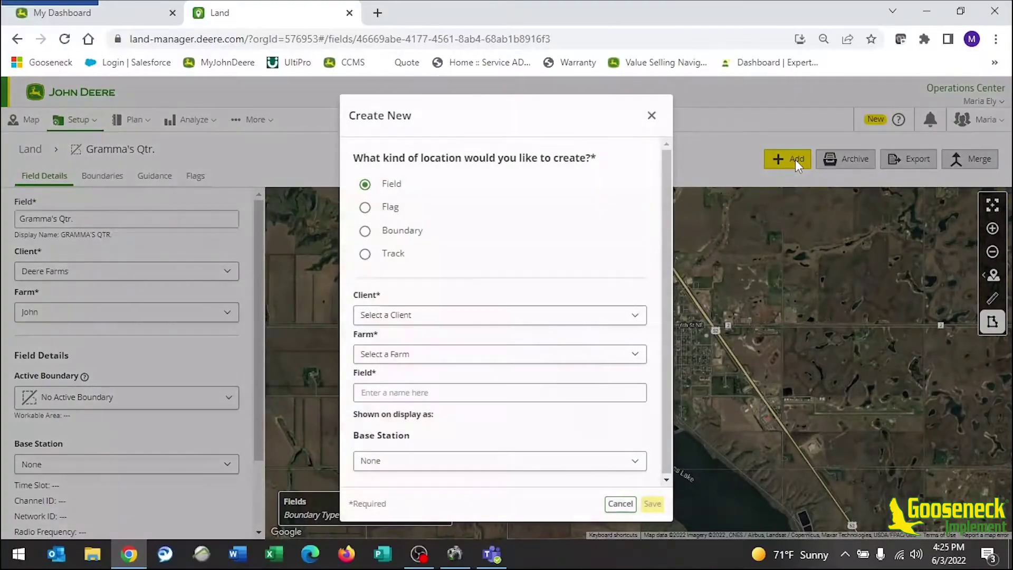
click(410, 235)
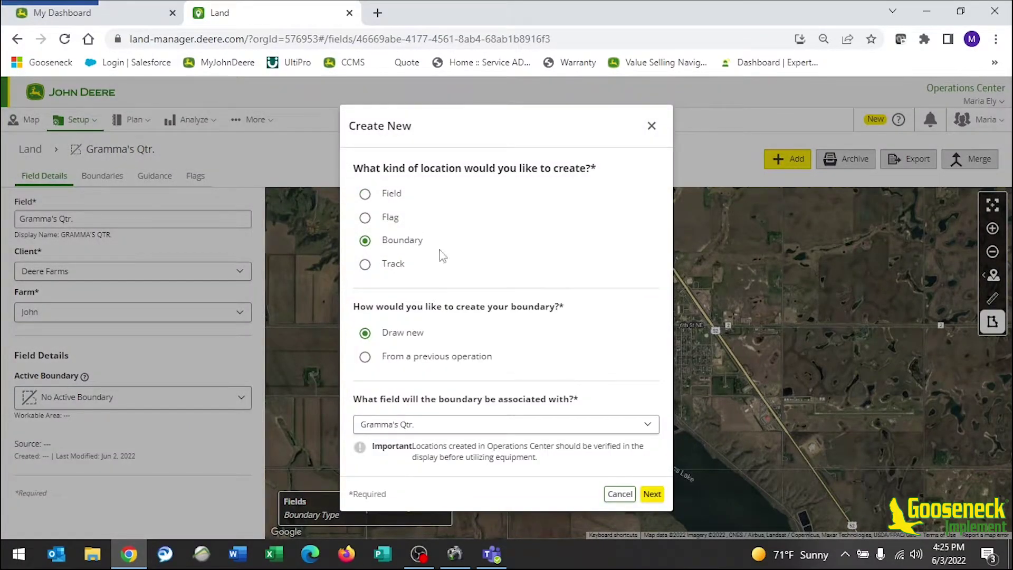
click(431, 359)
click(654, 496)
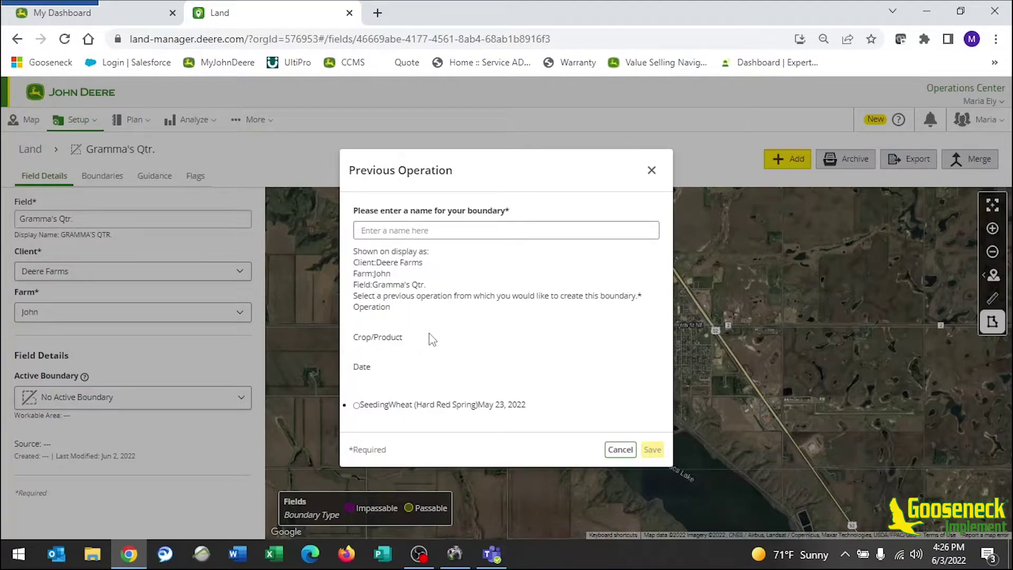
Step: Base the boundary on the May 23, 2022 wheat seeding and name it 'Wheat 5/23/2022 280.32ac'
click(356, 405)
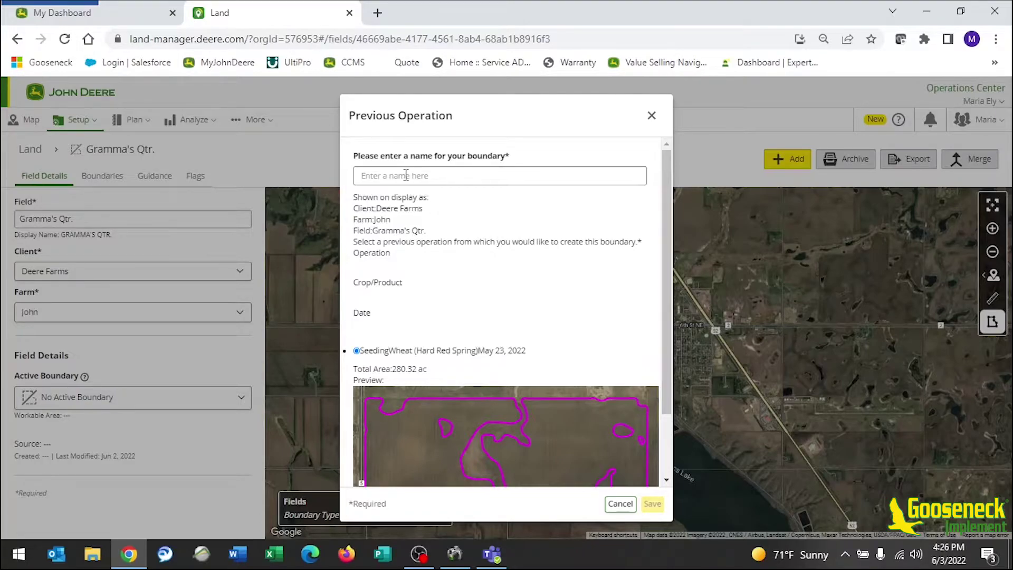
click(405, 176)
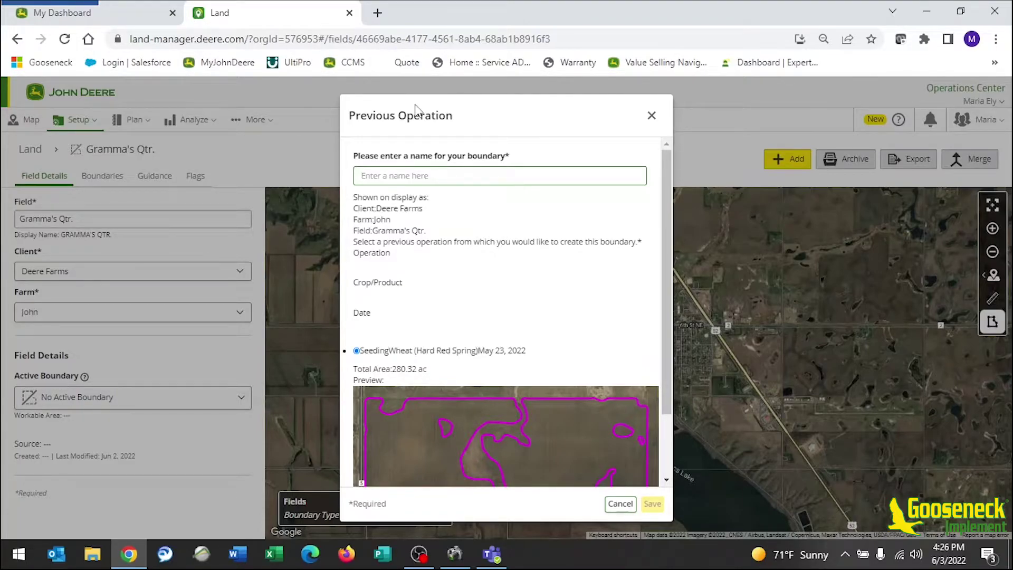
text(Wheat )
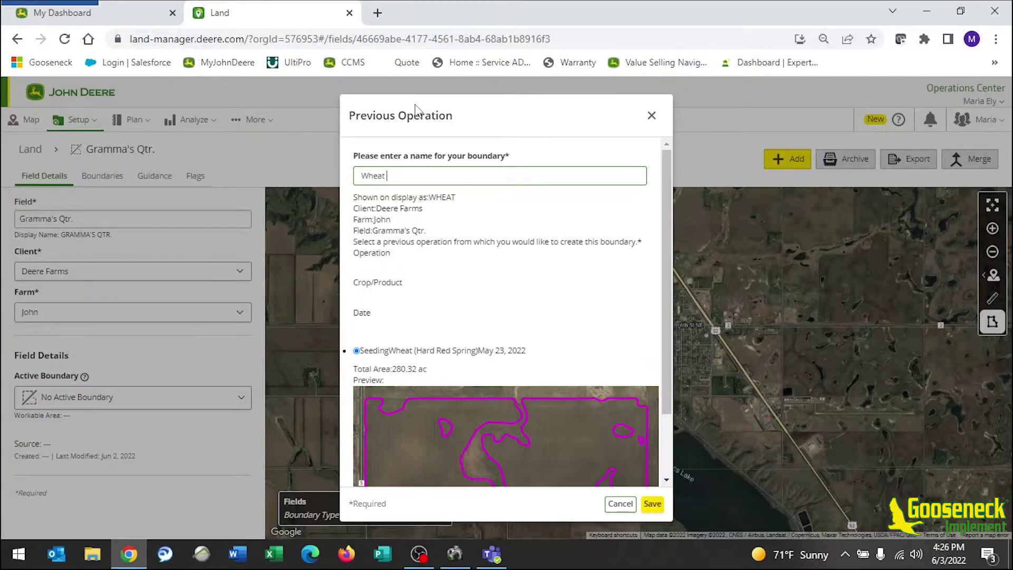
text(5/23/2022 280.32)
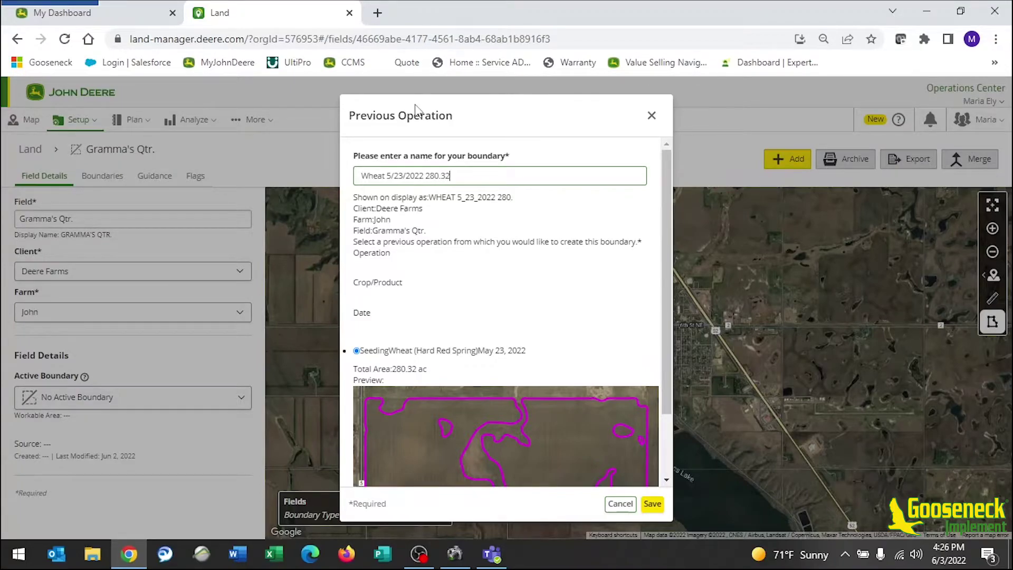
text(ac)
Step: Save the boundary, measure the 2.57 ac top-left corner area, then save Gramma's Qtr
click(653, 505)
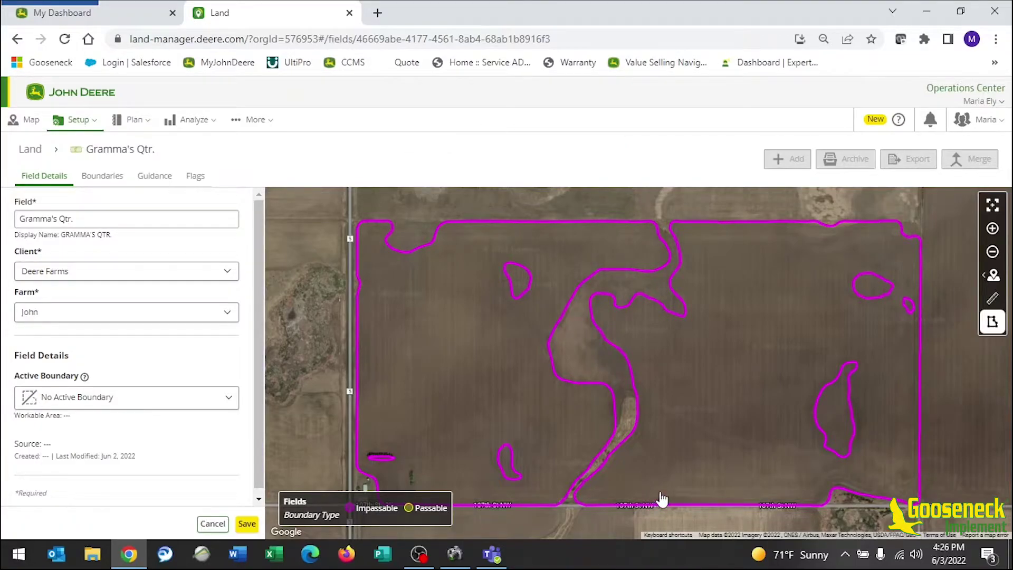
click(993, 299)
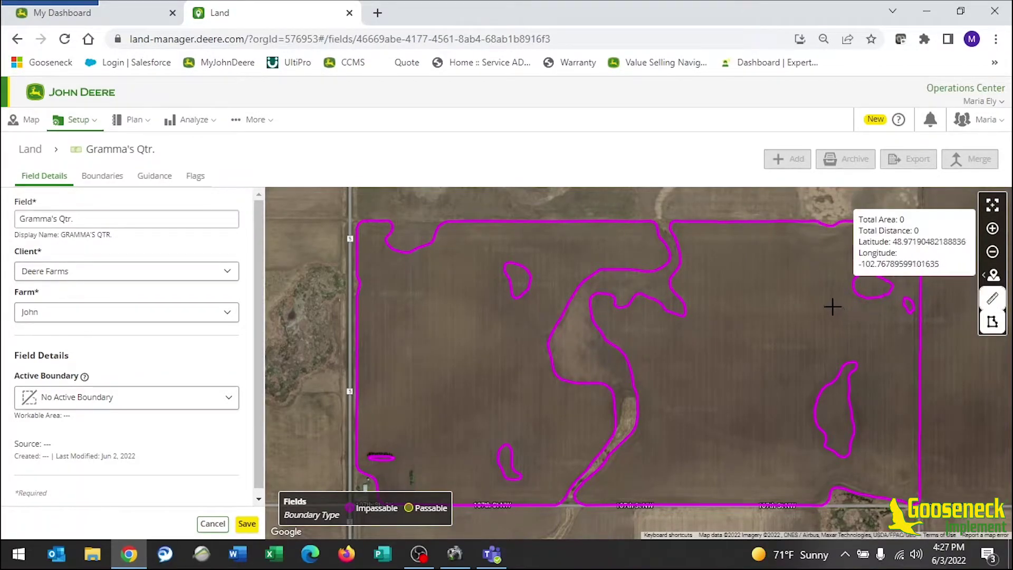
click(388, 220)
click(386, 237)
click(392, 248)
click(409, 250)
click(429, 244)
click(434, 233)
click(448, 221)
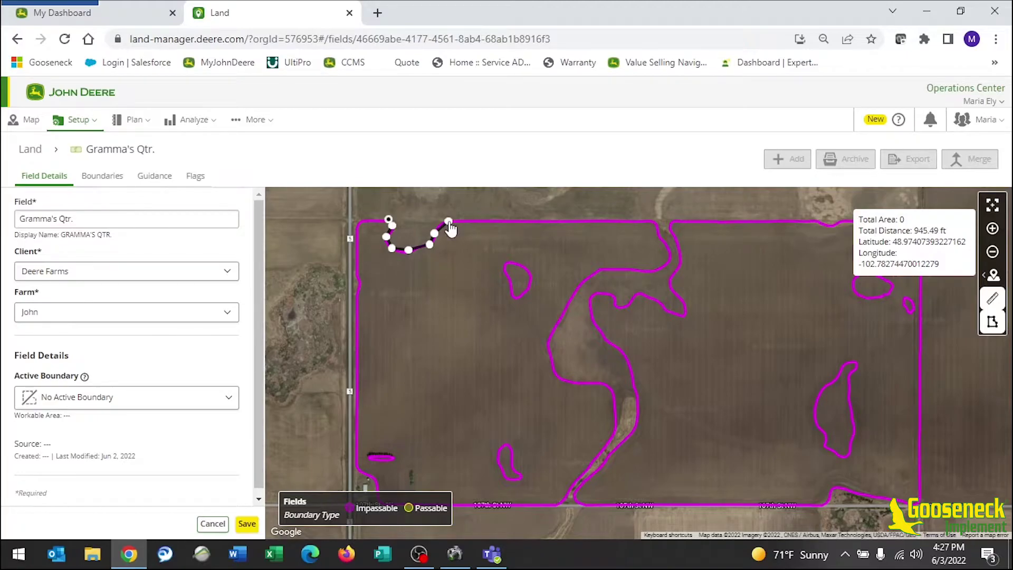
click(389, 219)
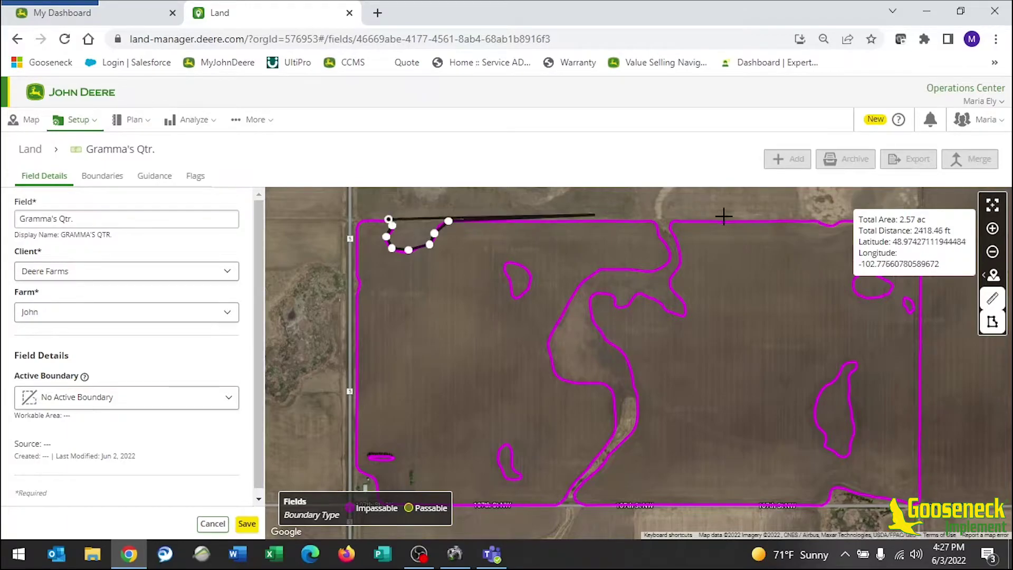
click(994, 301)
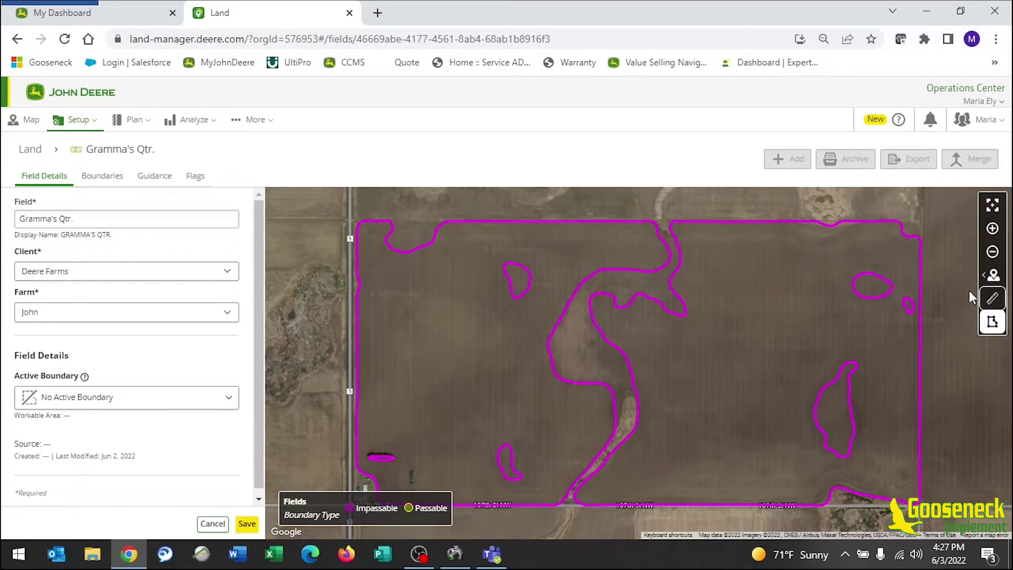
click(247, 524)
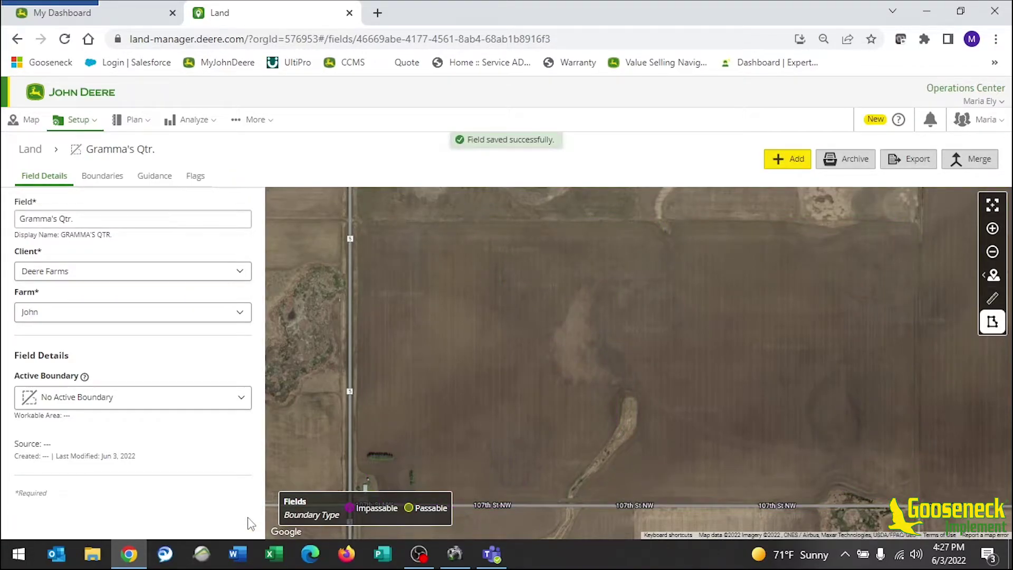
Step: Return to the Land fields list via the breadcrumb
click(39, 150)
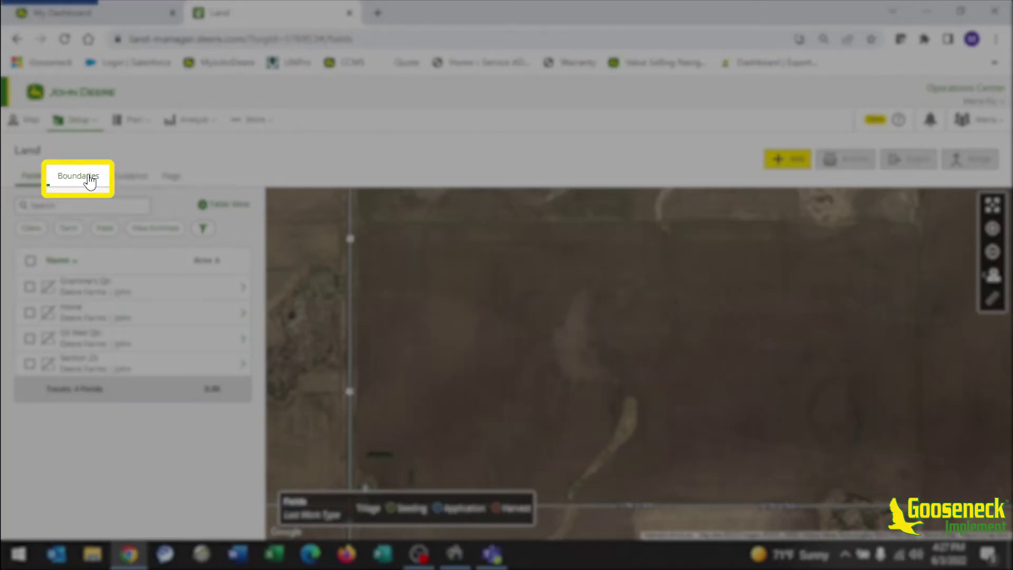
Step: Filter the Boundaries list by '2022' and select all four wheat boundaries
click(90, 178)
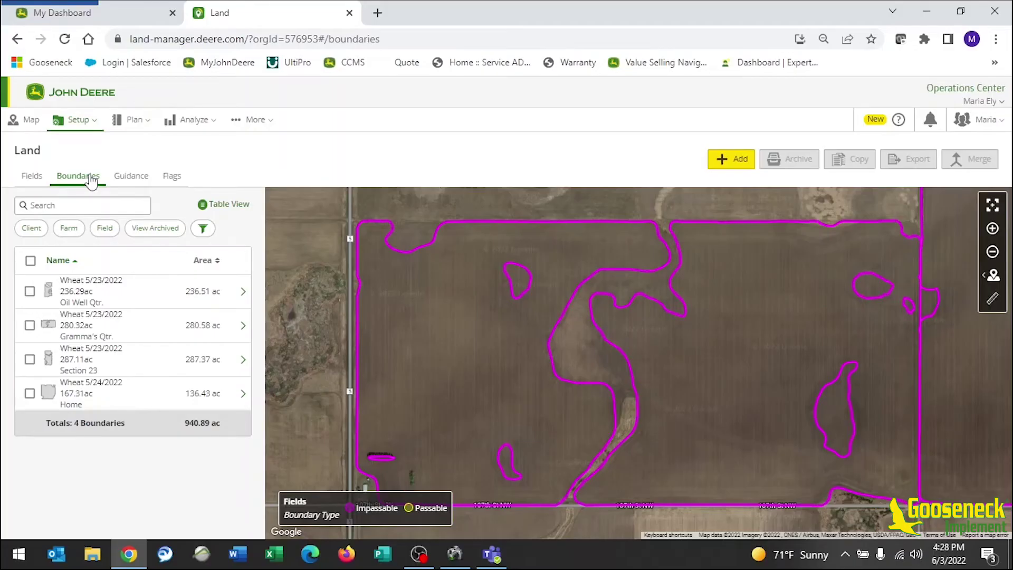
click(91, 206)
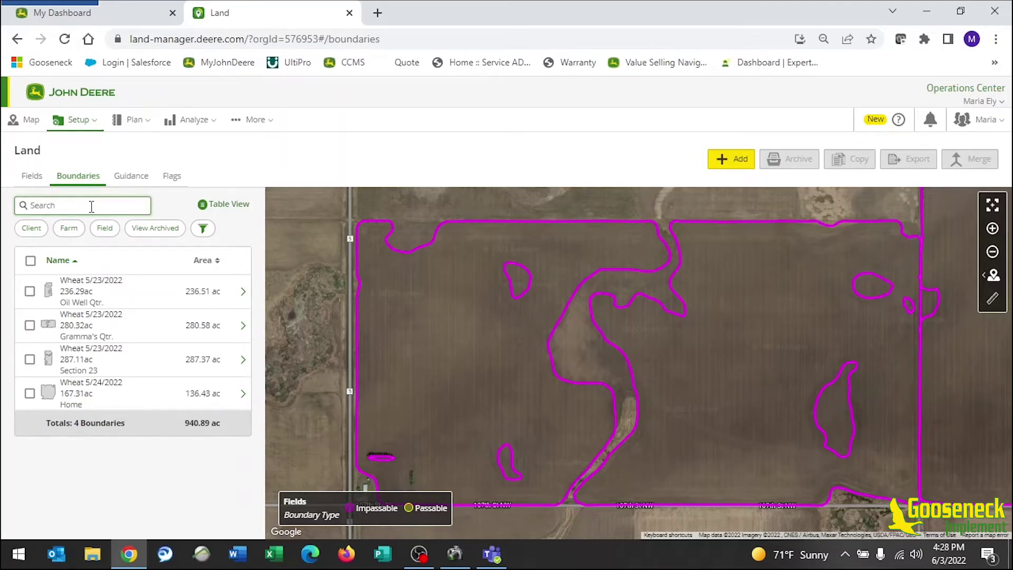
text(2022)
click(30, 261)
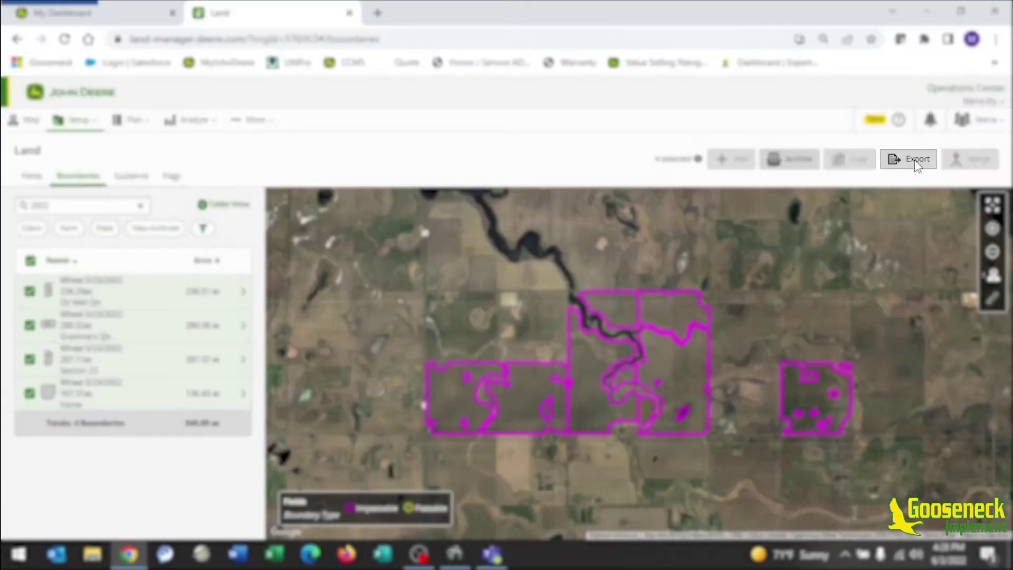
Step: Export the selected boundaries as a PDF with boundary shapes listed
click(913, 161)
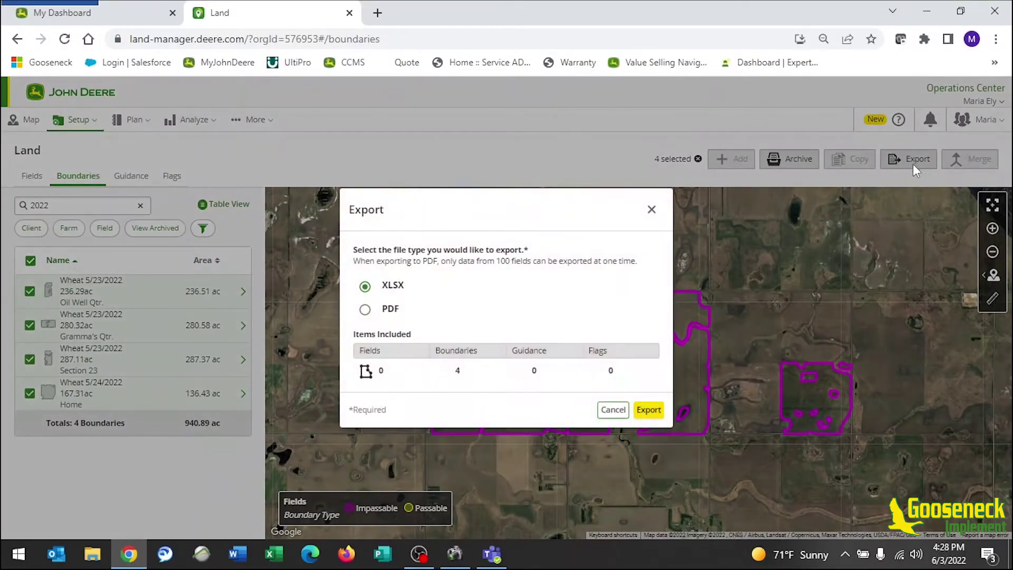
click(365, 310)
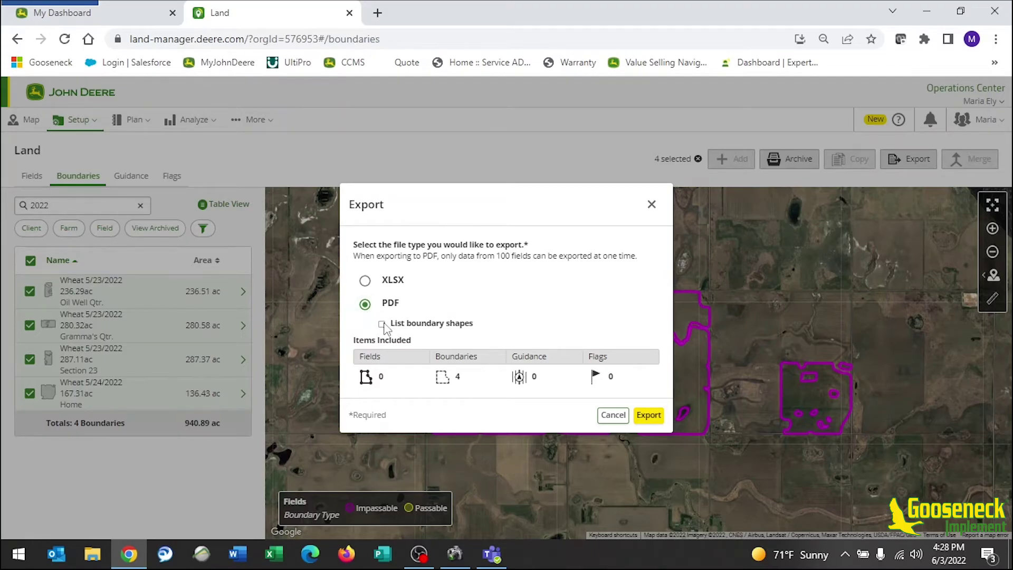
click(382, 324)
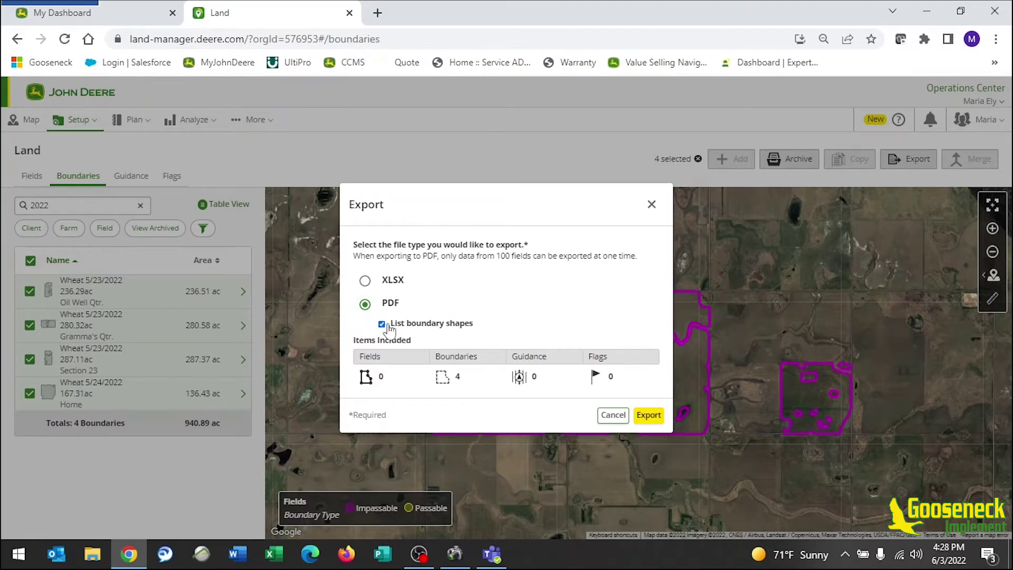
click(647, 417)
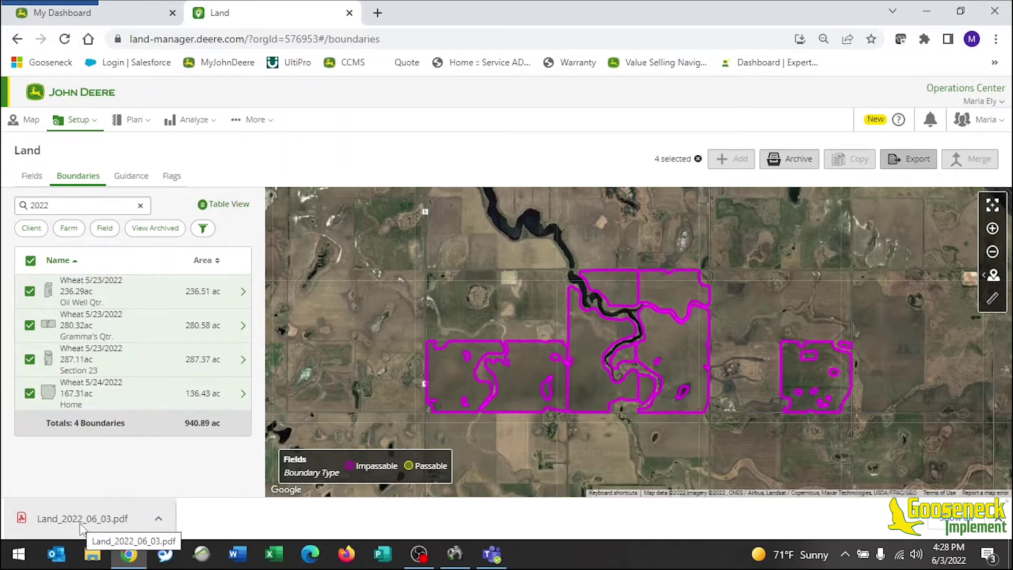
Step: Open Land_2022_06_03.pdf and scroll to the Gramma's Qtr. location page
click(82, 520)
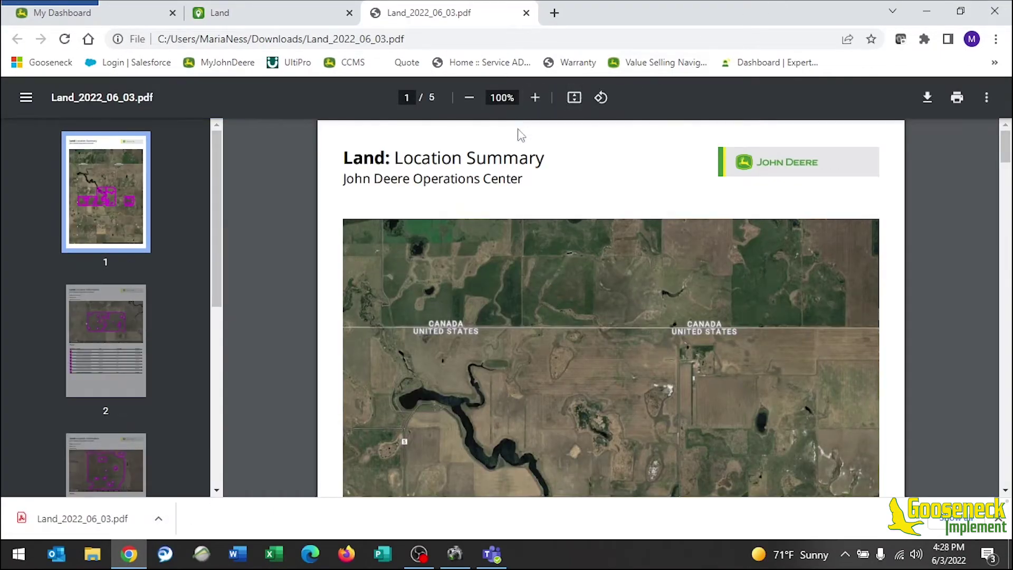
scroll(695, 277, down, 3)
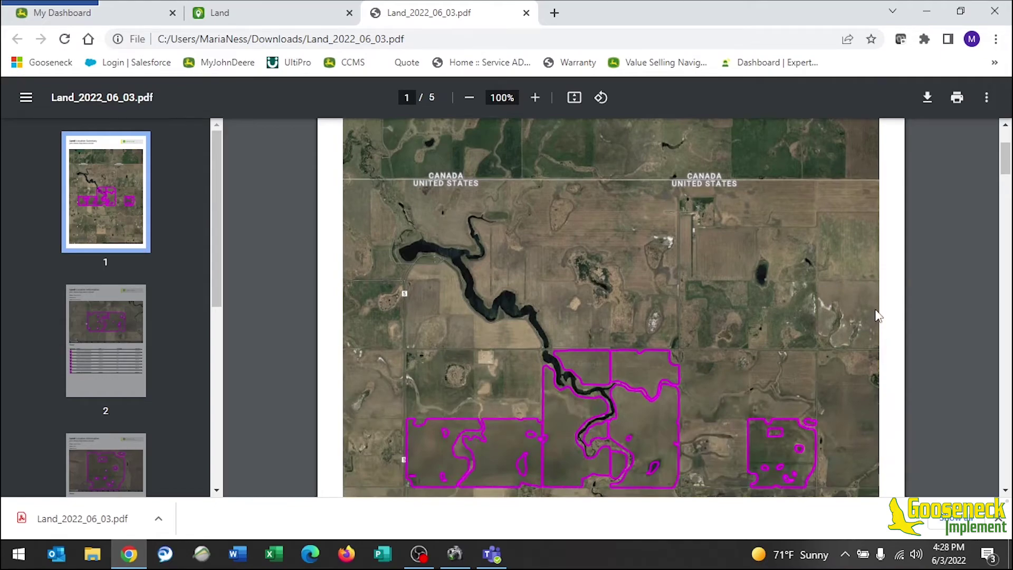
scroll(946, 318, down, 2)
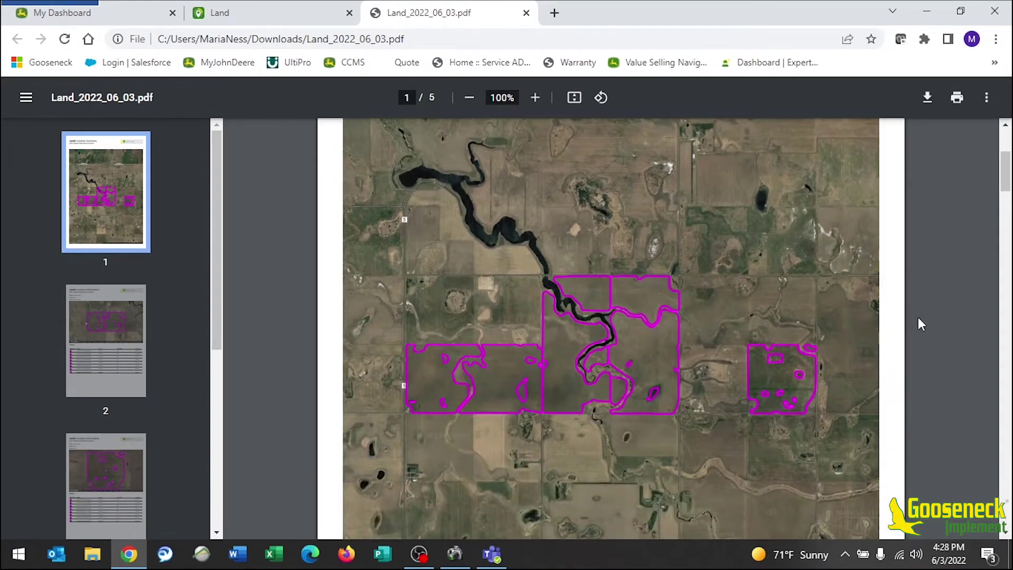
scroll(918, 317, down, 2)
scroll(918, 318, down, 10)
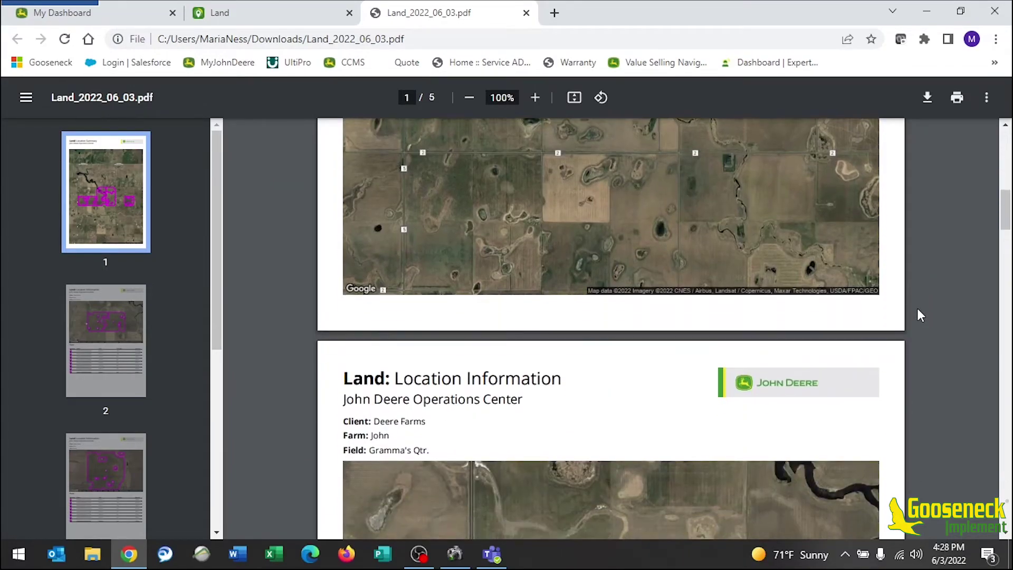
scroll(918, 315, down, 1)
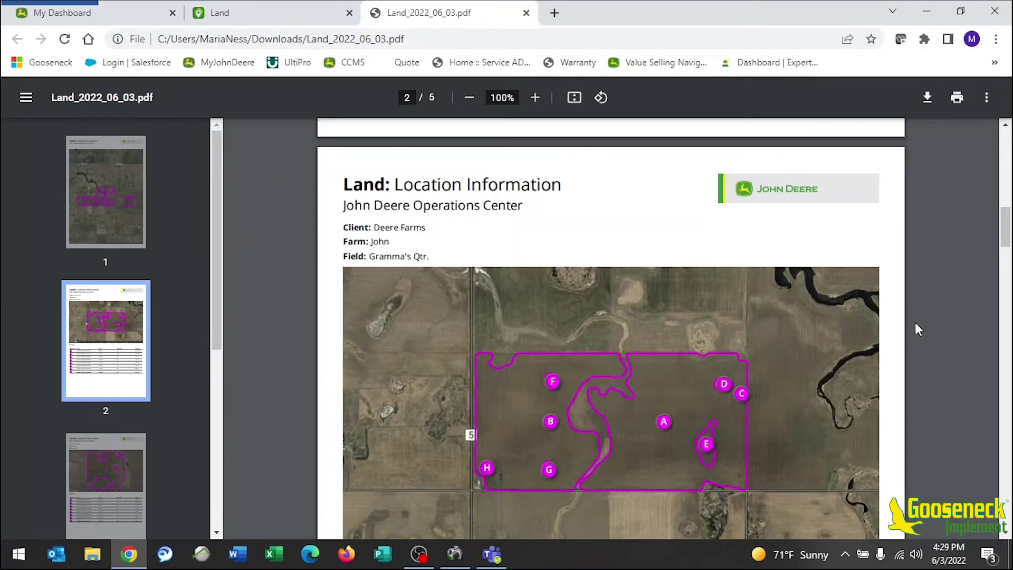
Step: Scroll to the Gramma's Qtr. Shapes table showing shapes A–H and their acreages
scroll(918, 329, down, 1)
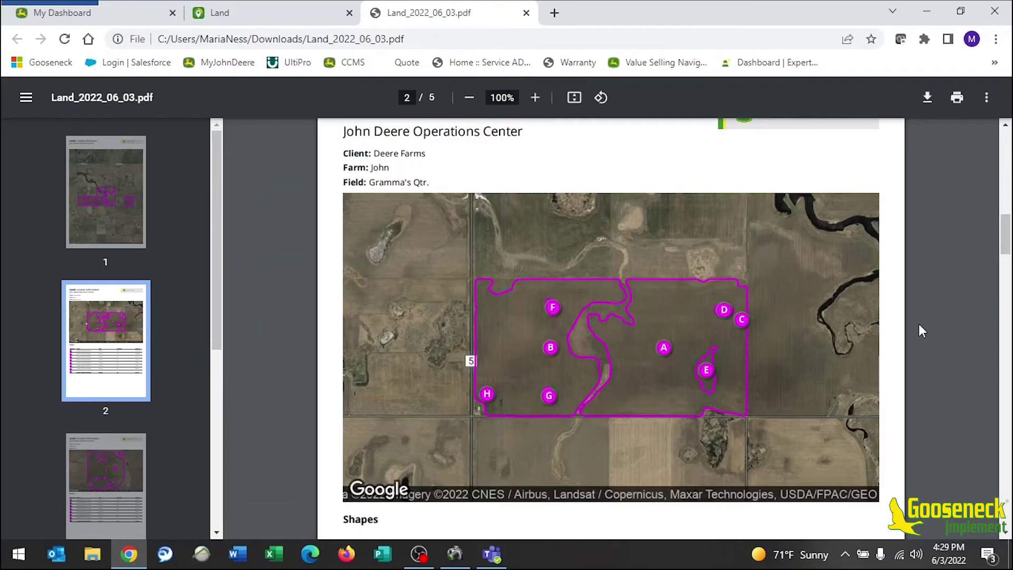
scroll(919, 330, down, 4)
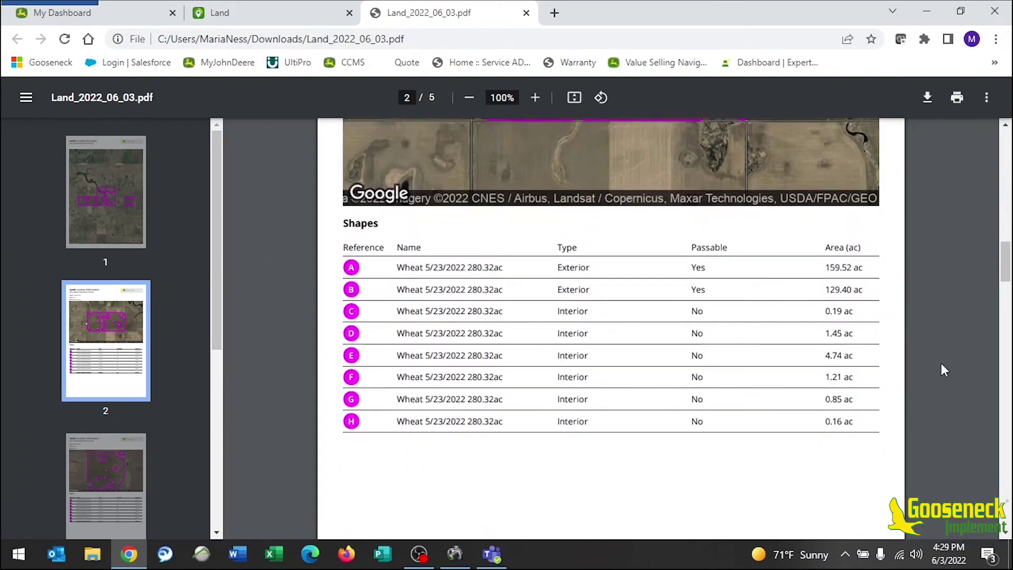